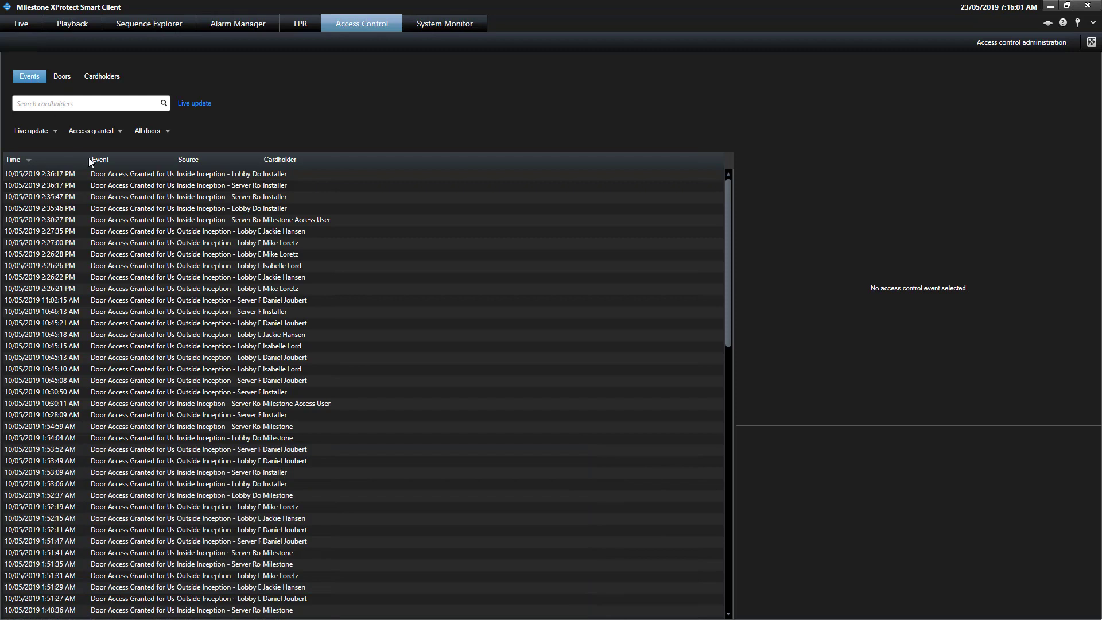
Check the Lobby and Server Room door events, add Access denied and Alarm to the event filter, then list the doors.
{"action": "left_click", "coordinate": [110, 177]}
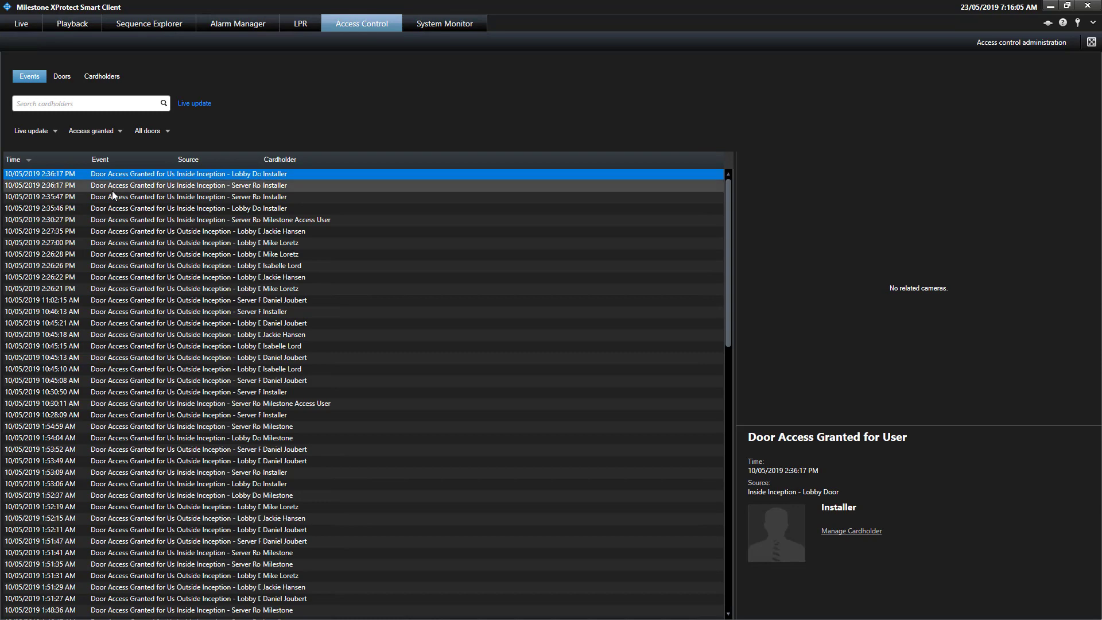
{"action": "left_click", "coordinate": [112, 189]}
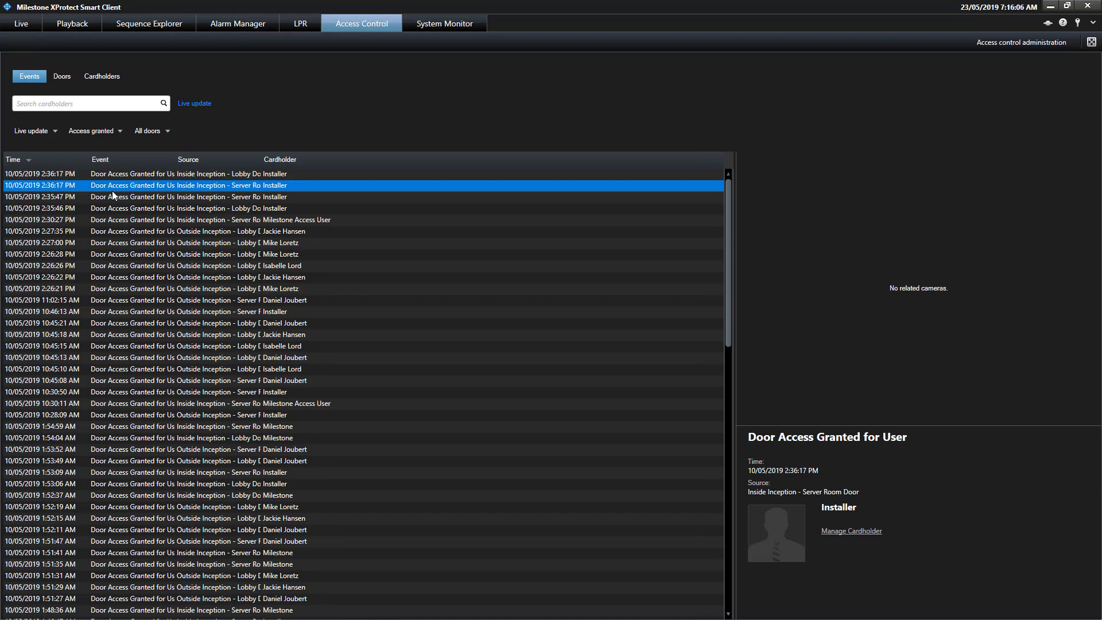
{"action": "left_click", "coordinate": [112, 135]}
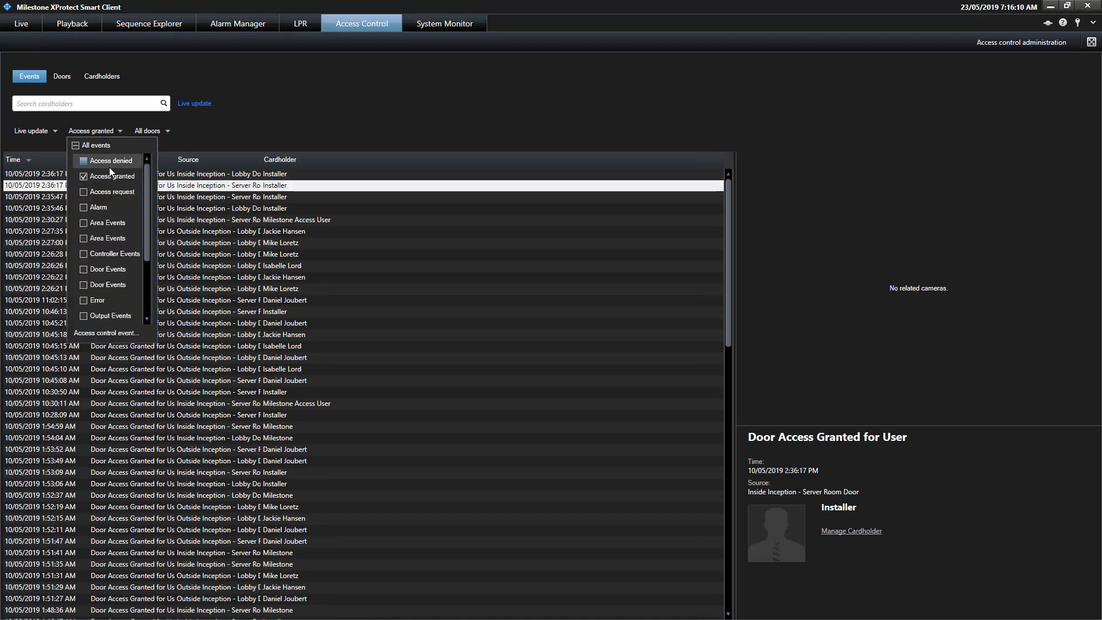
{"action": "left_click", "coordinate": [109, 164]}
{"action": "left_click", "coordinate": [110, 133]}
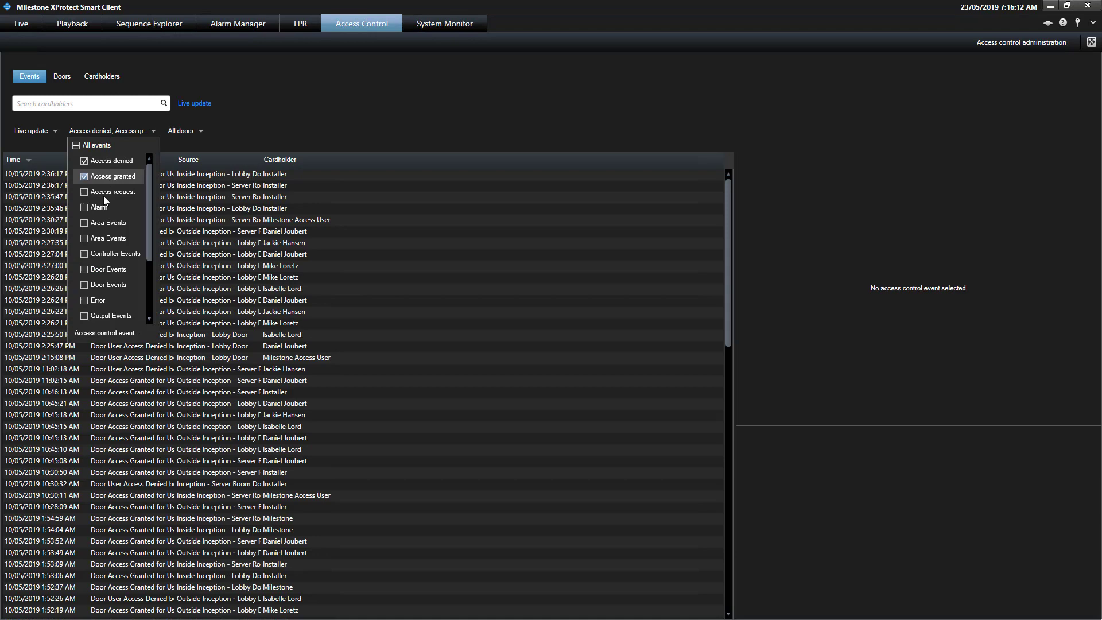
{"action": "left_click", "coordinate": [100, 210]}
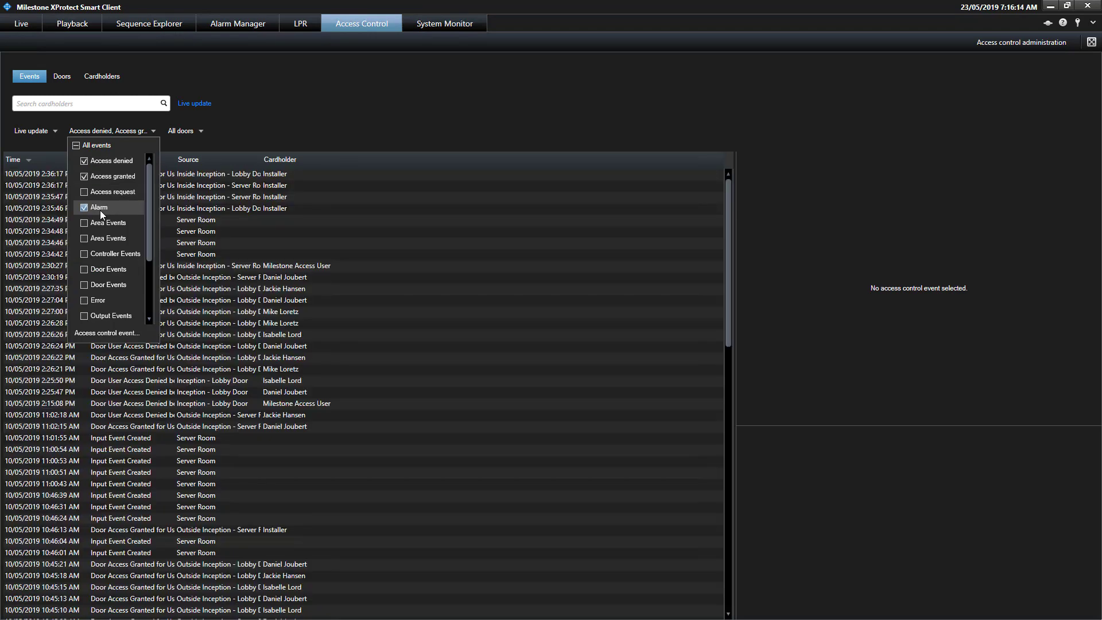
{"action": "left_click", "coordinate": [259, 103]}
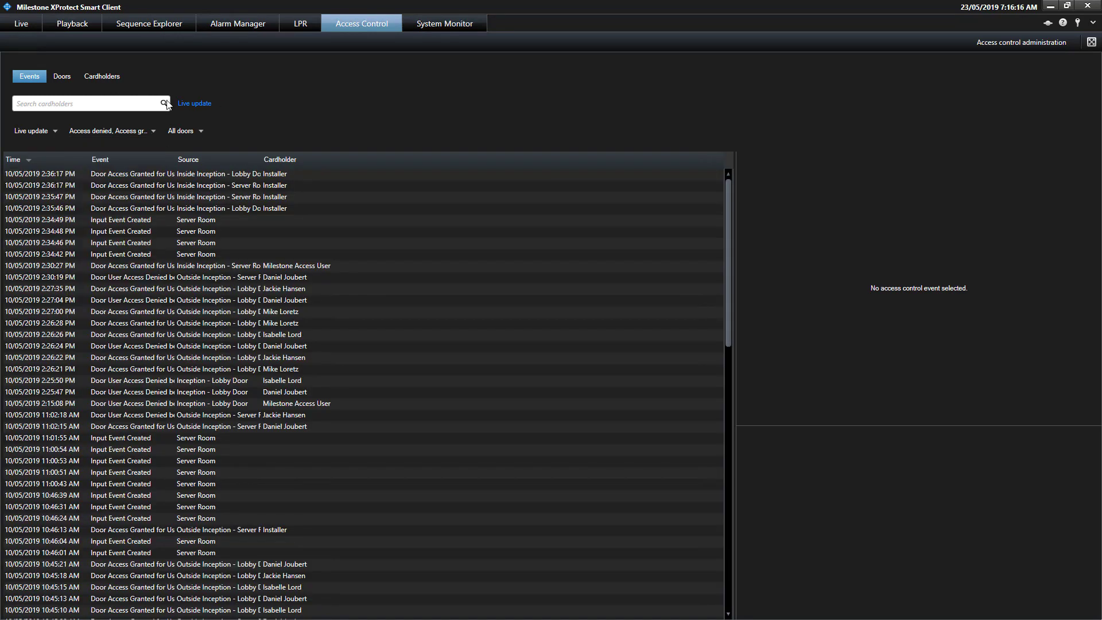
{"action": "left_click", "coordinate": [66, 78]}
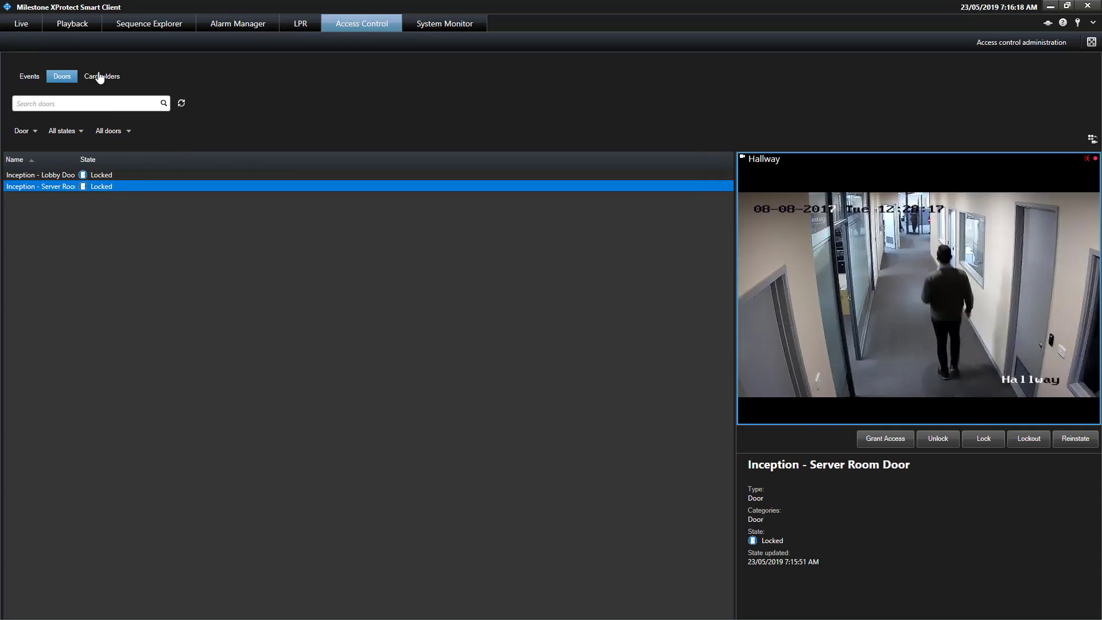
Select Inception - Lobby Door, grant access to unlock it briefly, then lock it again.
{"action": "left_click", "coordinate": [109, 177]}
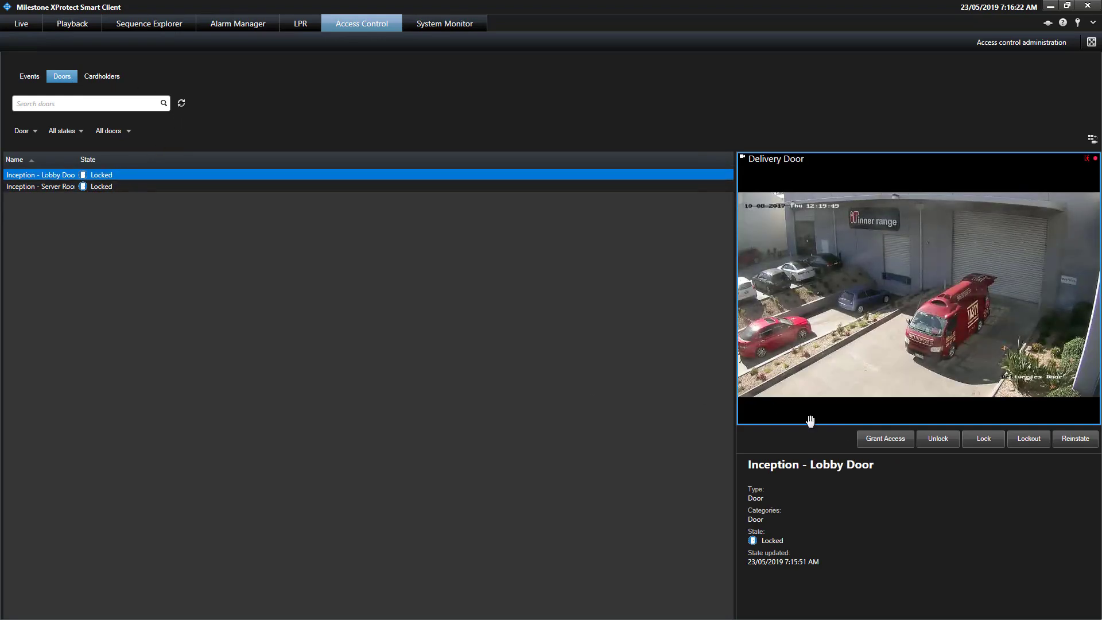
{"action": "left_click", "coordinate": [884, 439]}
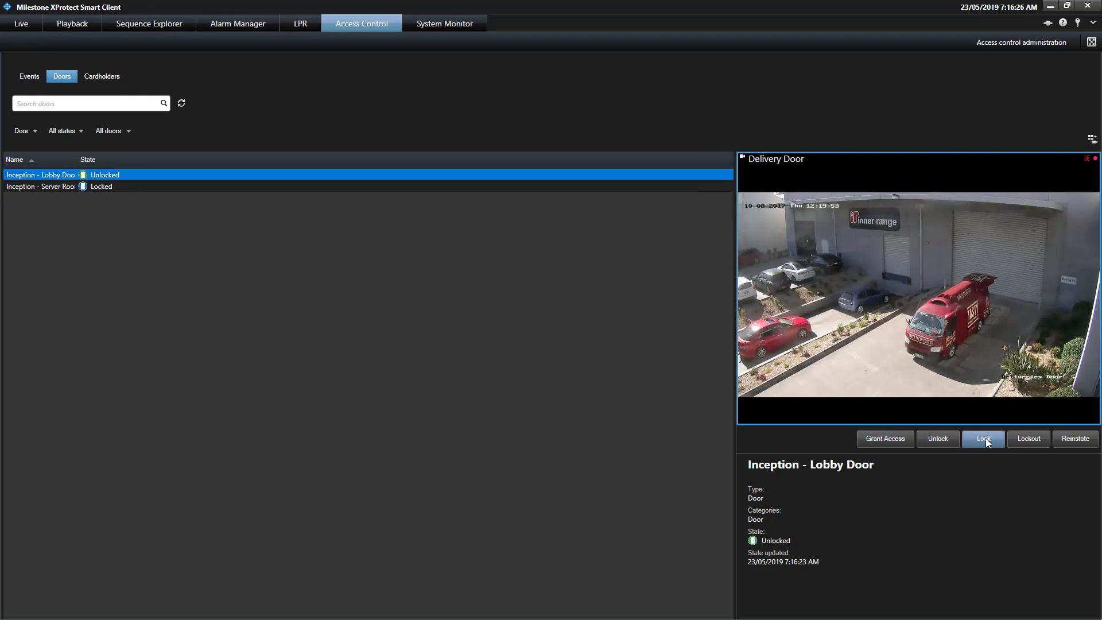
{"action": "left_click", "coordinate": [1027, 447]}
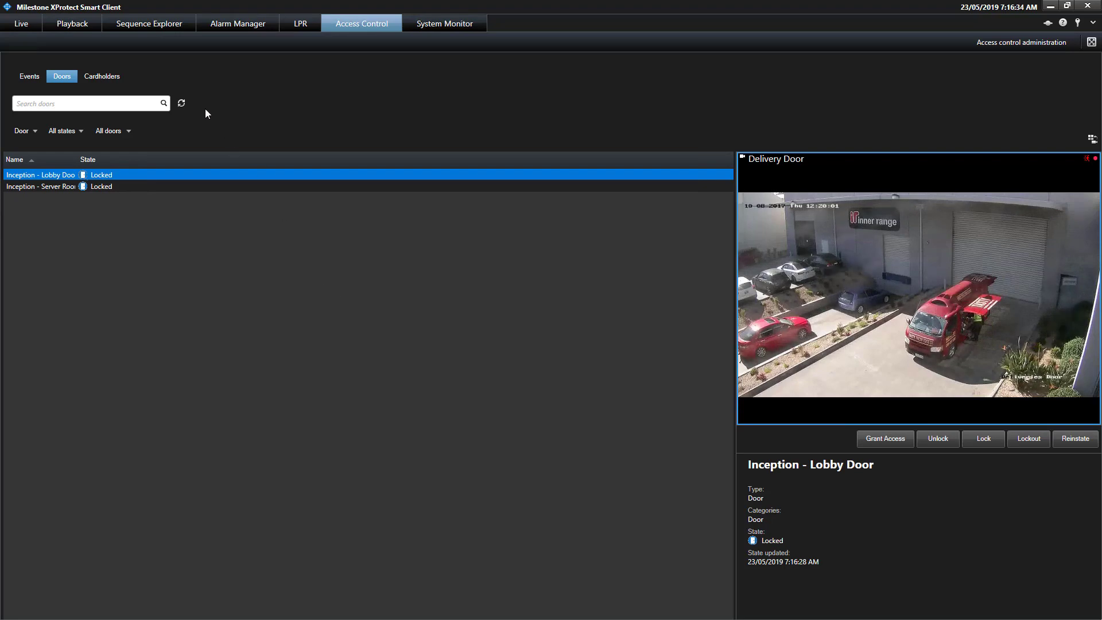
Open the Cardholders list and review the expired cardholder's and the next cardholder's card details.
{"action": "left_click", "coordinate": [110, 81]}
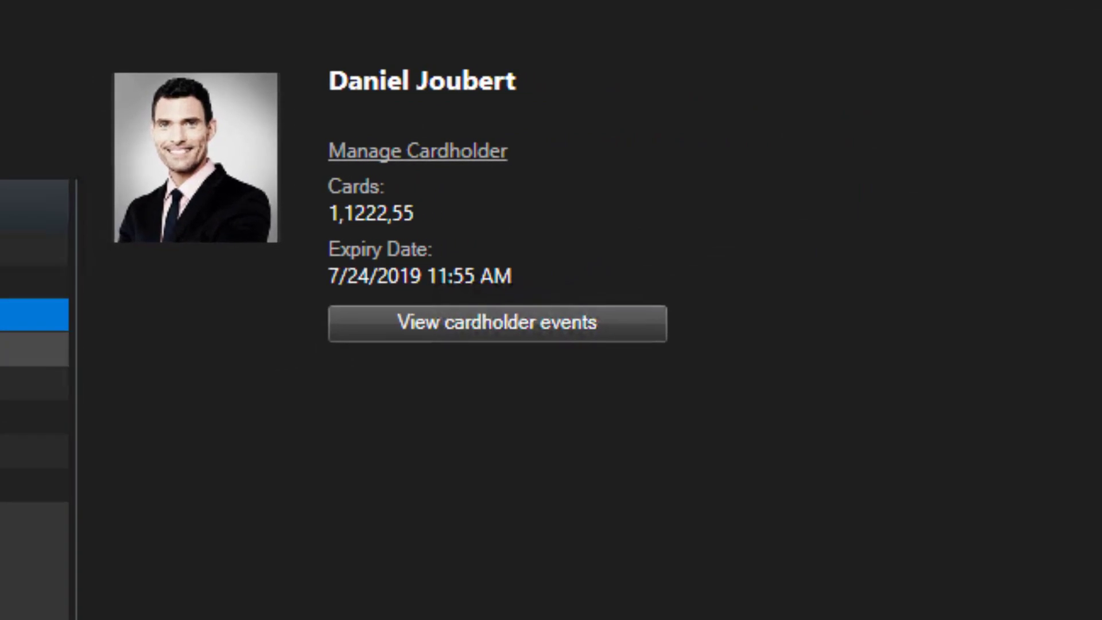
{"action": "left_click", "coordinate": [26, 209]}
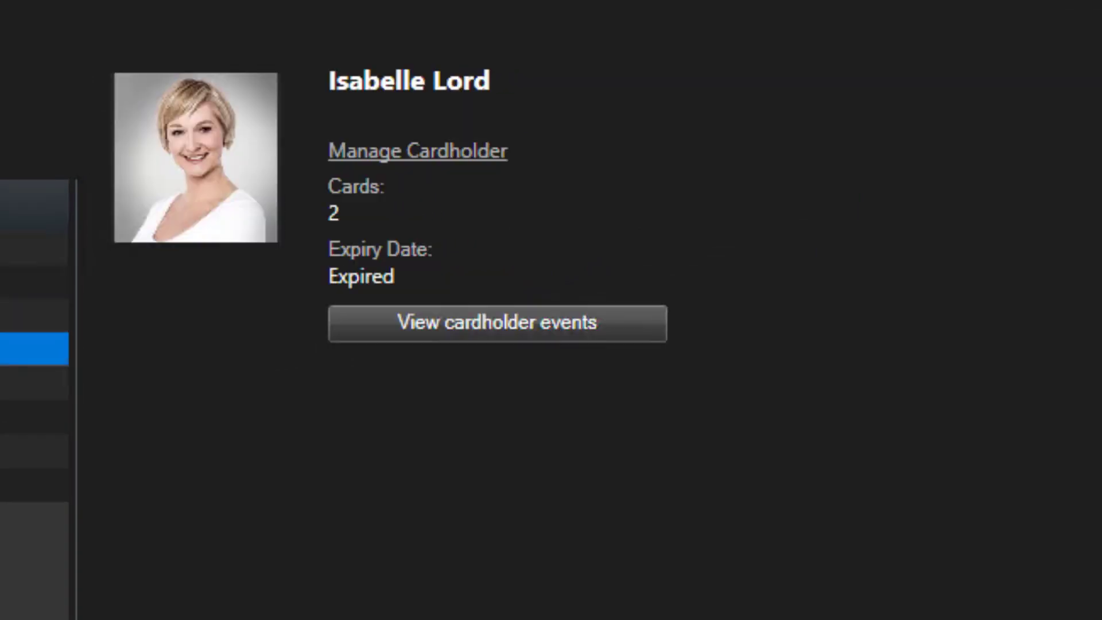
{"action": "left_click", "coordinate": [35, 382]}
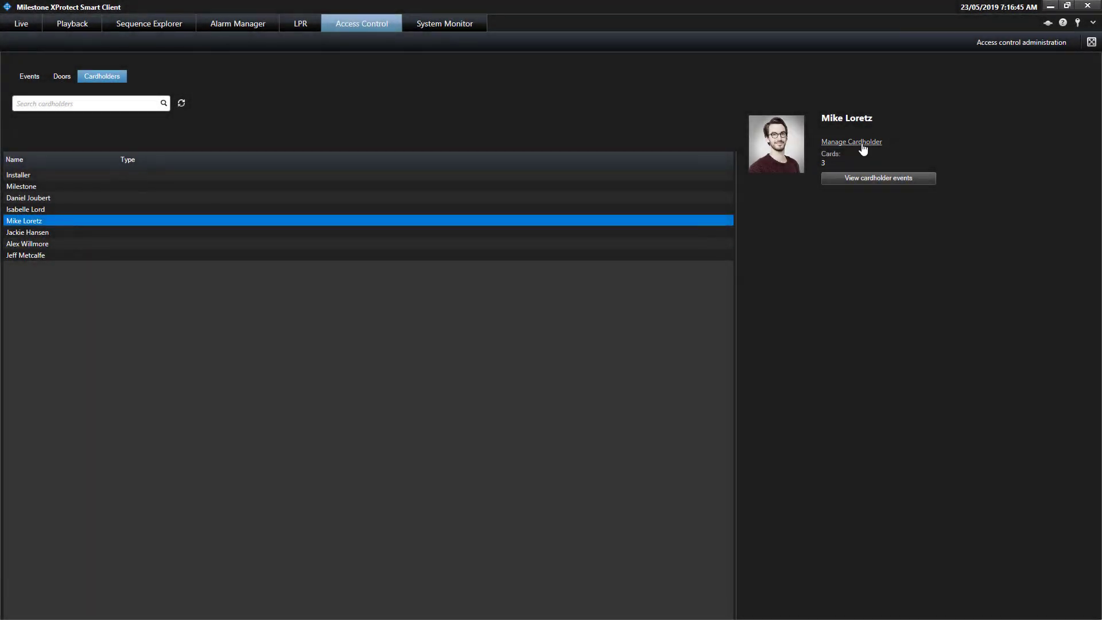
Open the selected cardholder's record in the Inception web interface via Manage Cardholder.
{"action": "left_click", "coordinate": [864, 142]}
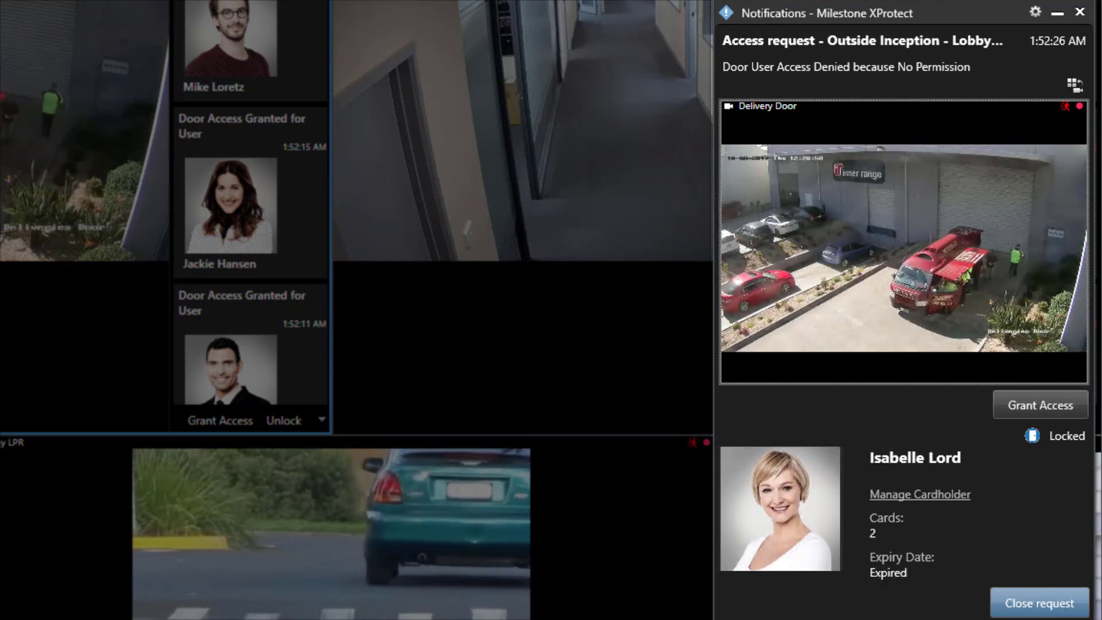
Select the Driveway LPR camera view, grant the expired cardholder's Lobby door request, and close it.
{"action": "left_click", "coordinate": [197, 556]}
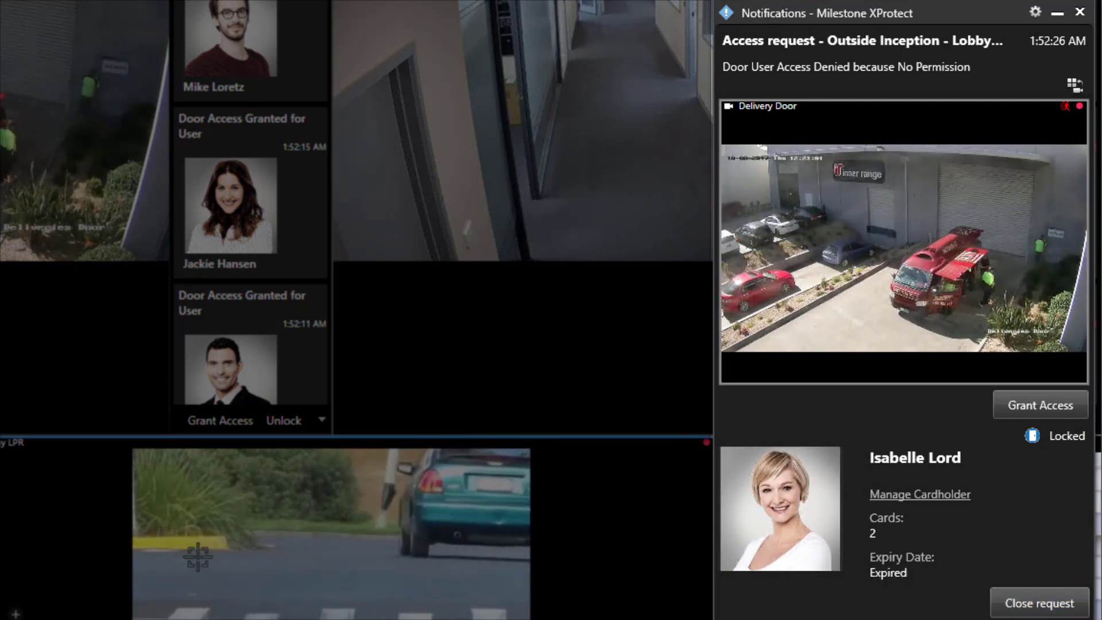
{"action": "left_click", "coordinate": [1038, 404]}
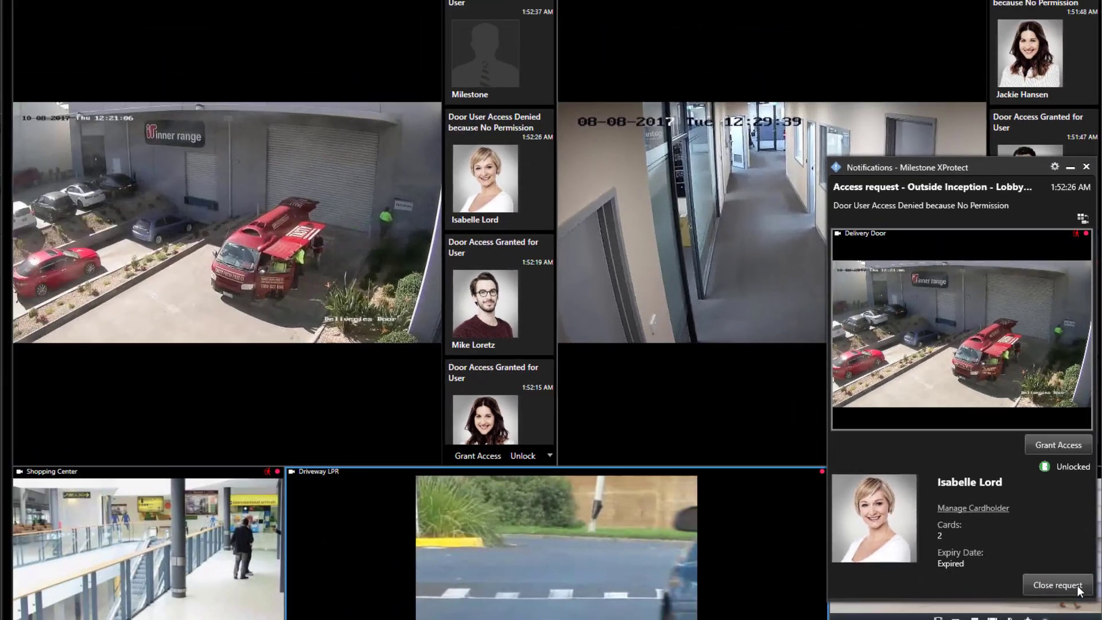
{"action": "left_click", "coordinate": [1039, 603]}
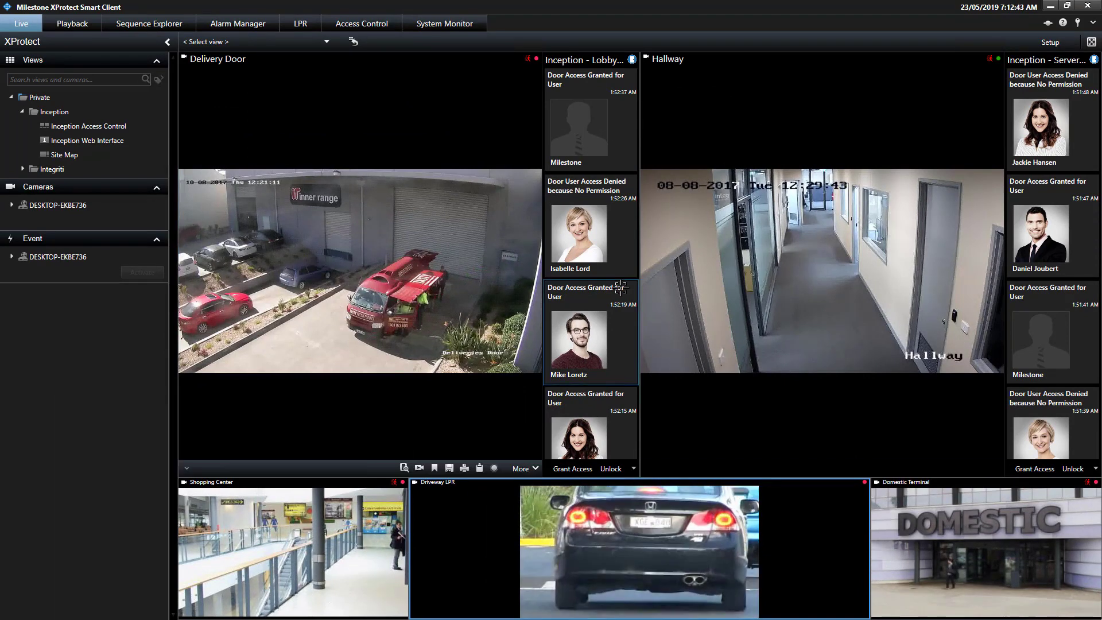
Show the Inception Web Interface view in the client to reach the library floor Site Map.
{"action": "left_click", "coordinate": [119, 144]}
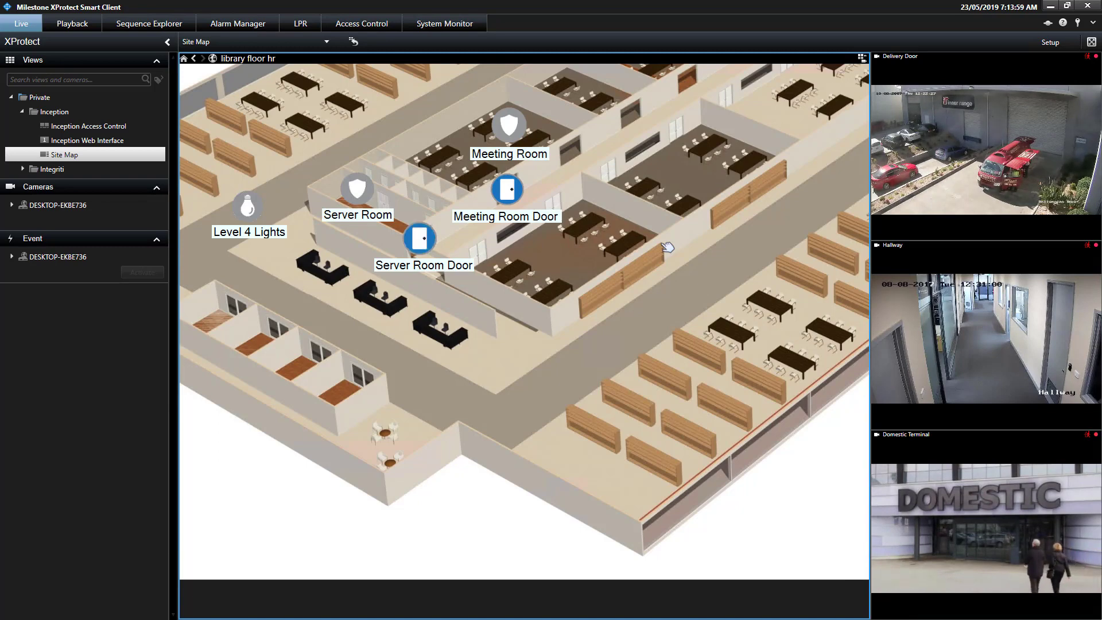
From the map icons, grant access at the Meeting Room Door, then unlock and relock the Server Room Door.
{"action": "right_click", "coordinate": [507, 199]}
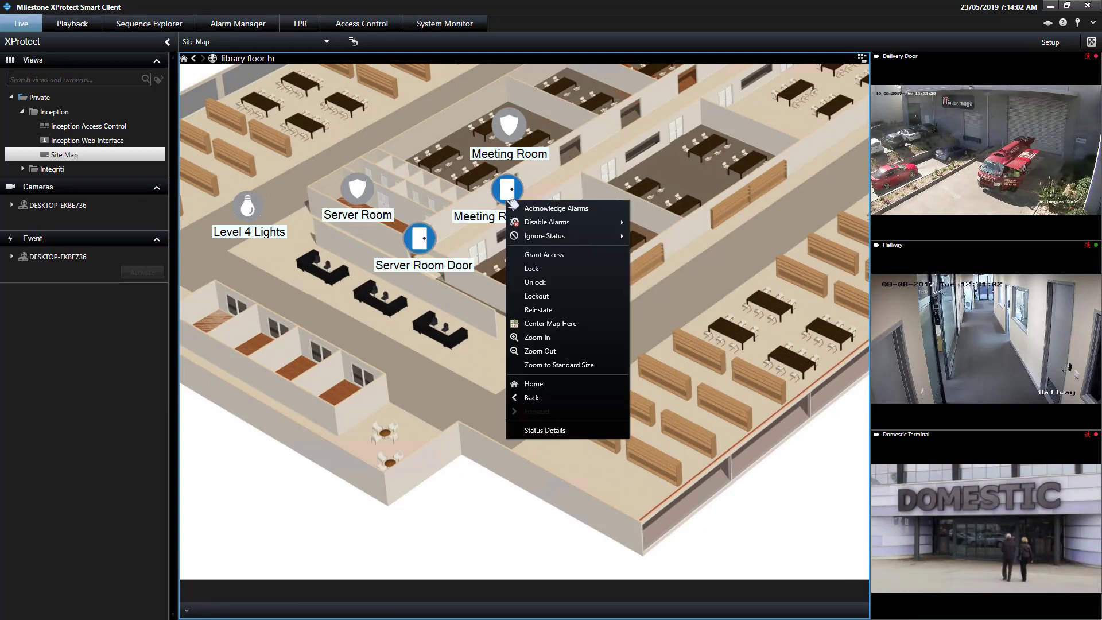
{"action": "left_click", "coordinate": [563, 256]}
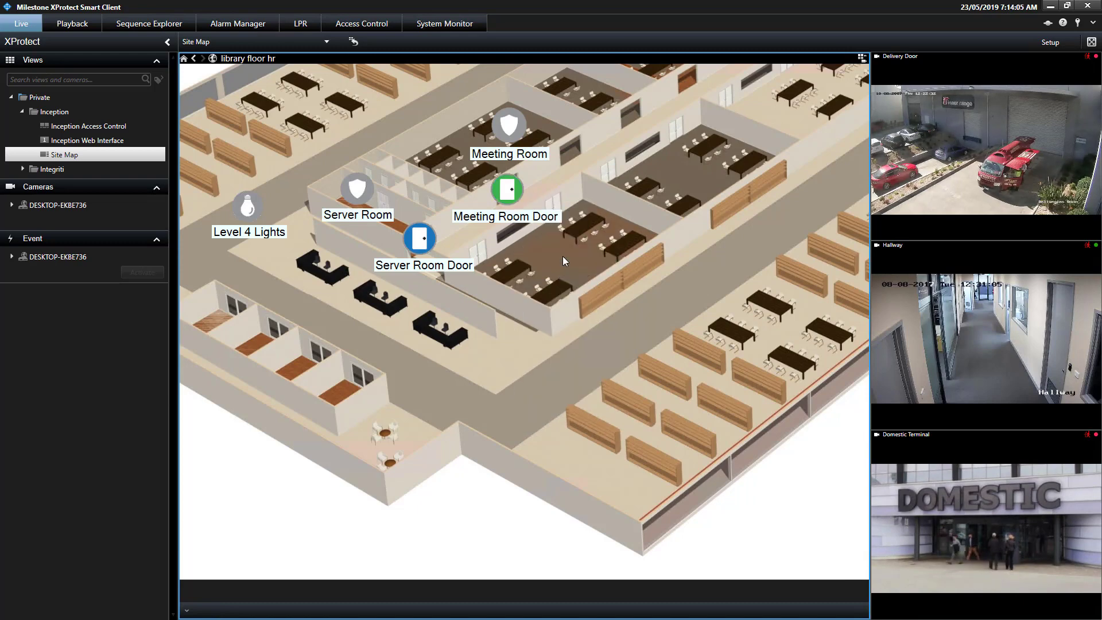
{"action": "right_click", "coordinate": [432, 240]}
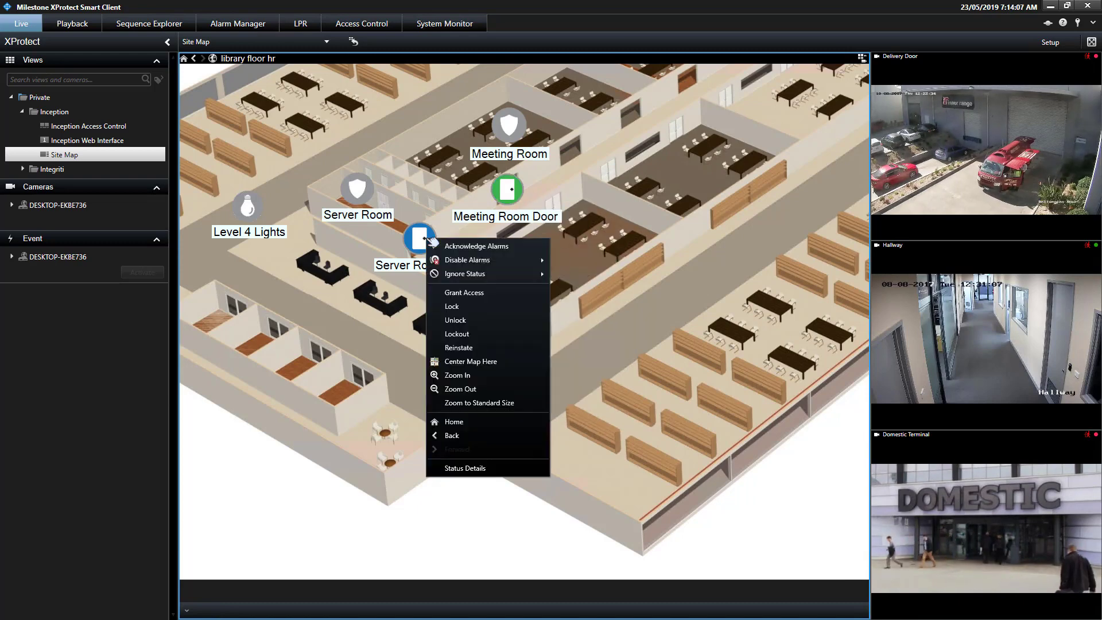
{"action": "left_click", "coordinate": [469, 316]}
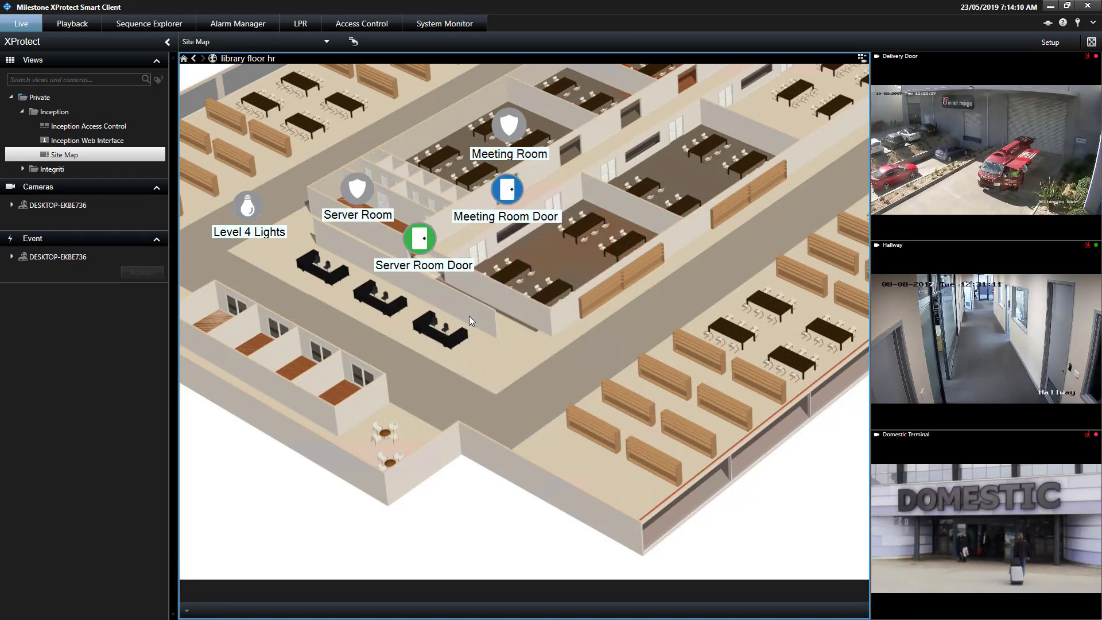
{"action": "right_click", "coordinate": [428, 241]}
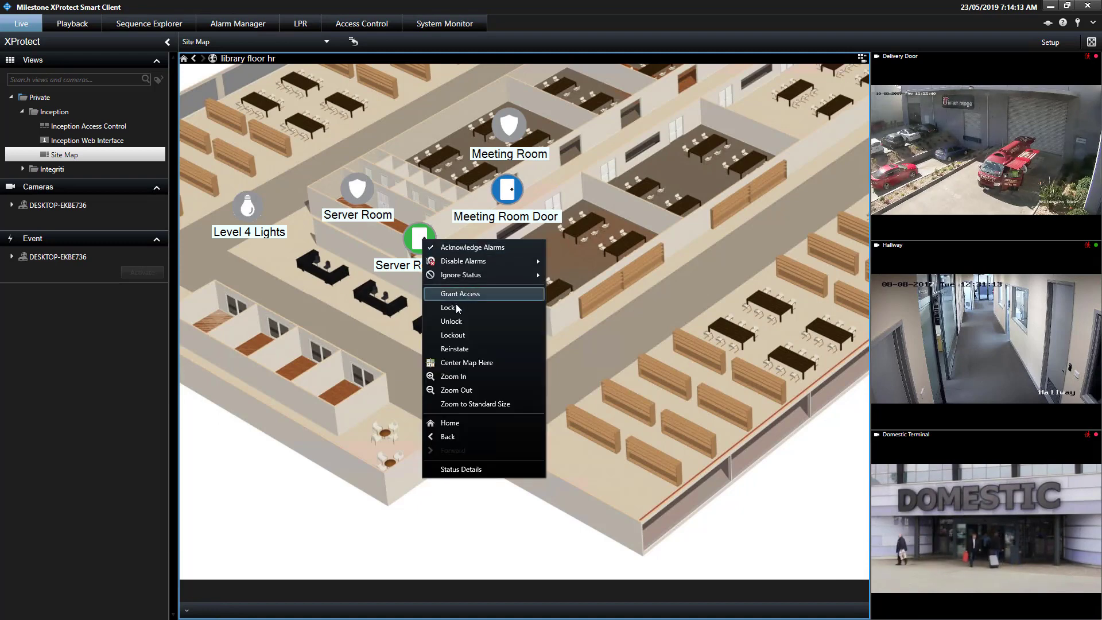
{"action": "left_click", "coordinate": [456, 304]}
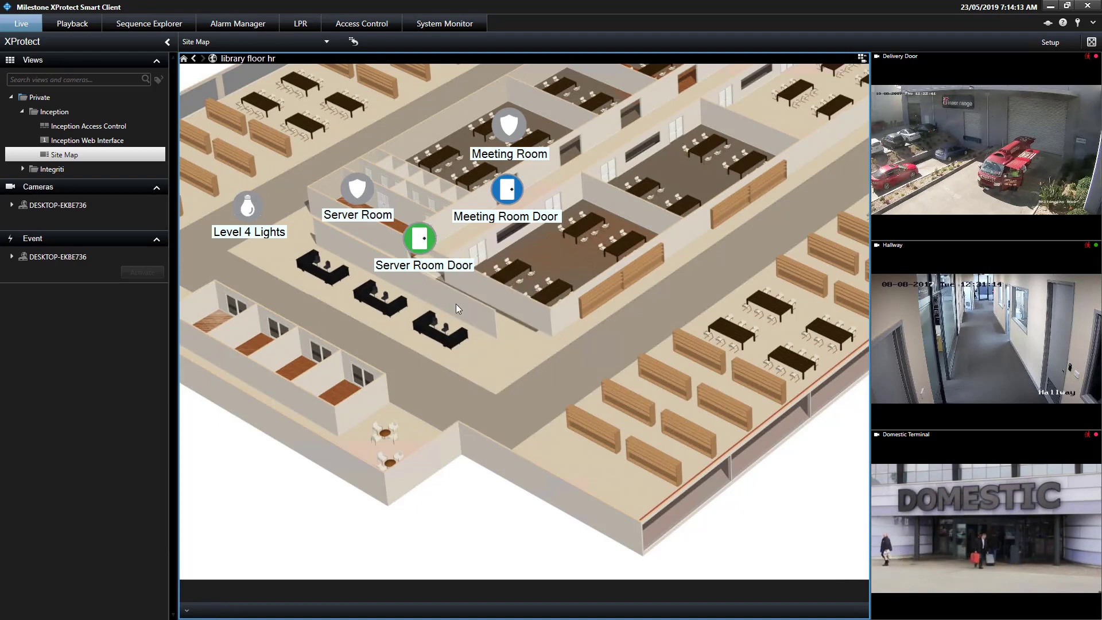
Arm the Server Room area from its map icon, then disarm it once it turns red.
{"action": "right_click", "coordinate": [357, 197]}
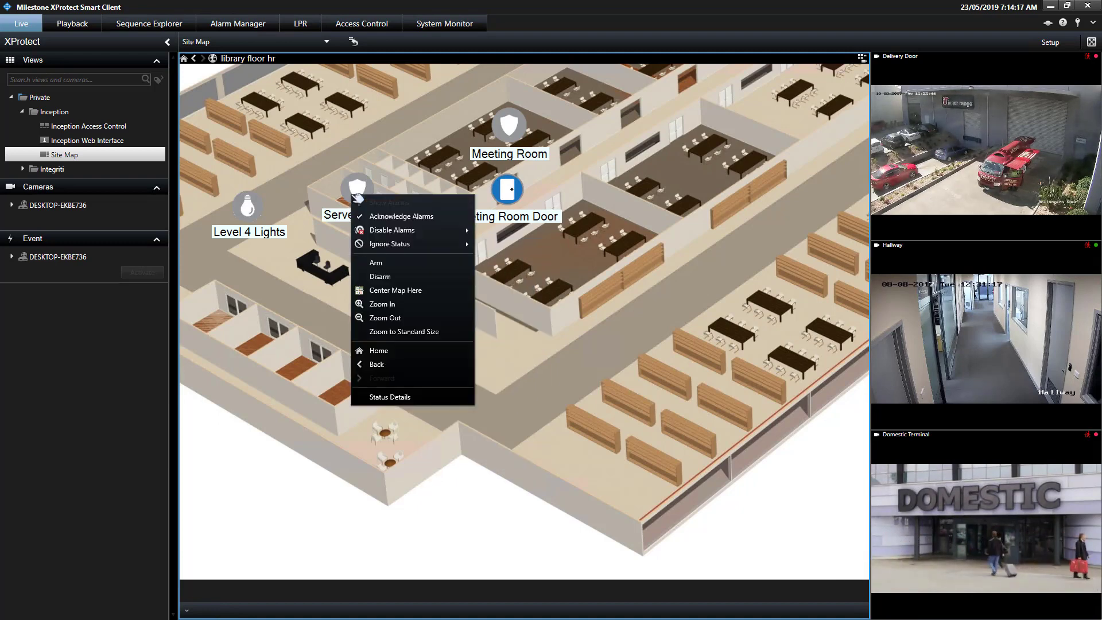
{"action": "left_click", "coordinate": [377, 265]}
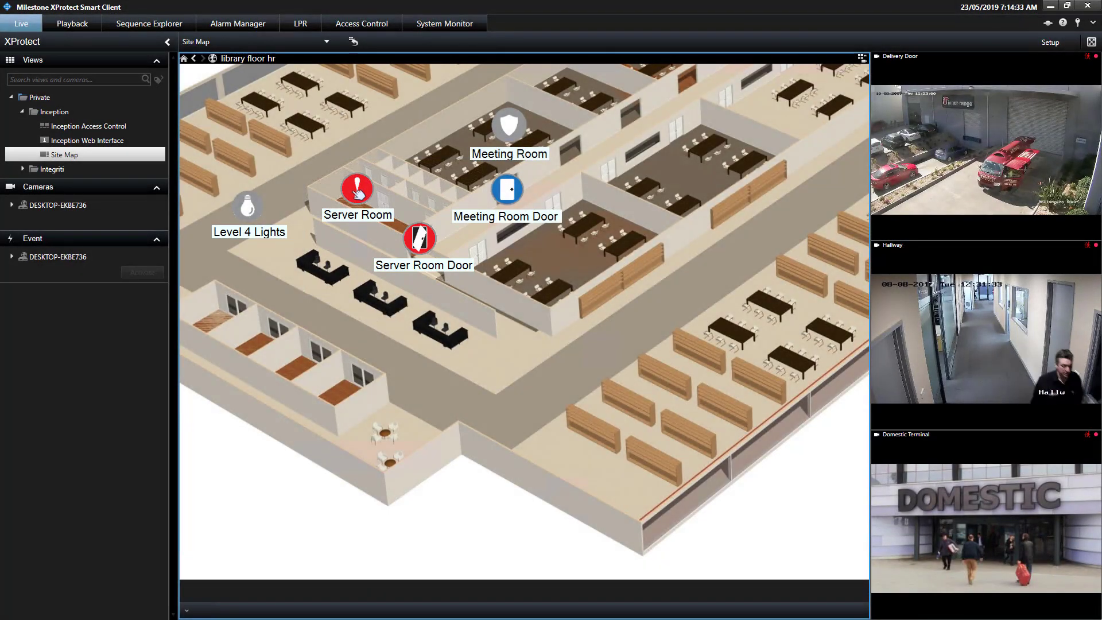
{"action": "right_click", "coordinate": [357, 193]}
{"action": "left_click", "coordinate": [387, 275]}
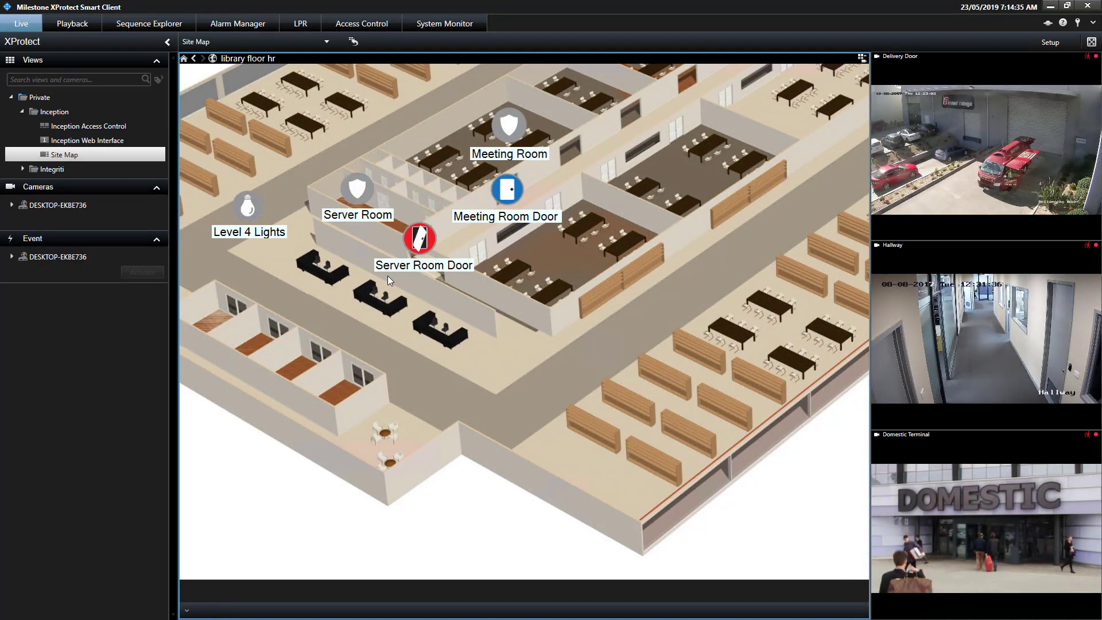
Turn the Level 4 Lights on from their map icon, then turn them off.
{"action": "right_click", "coordinate": [249, 212]}
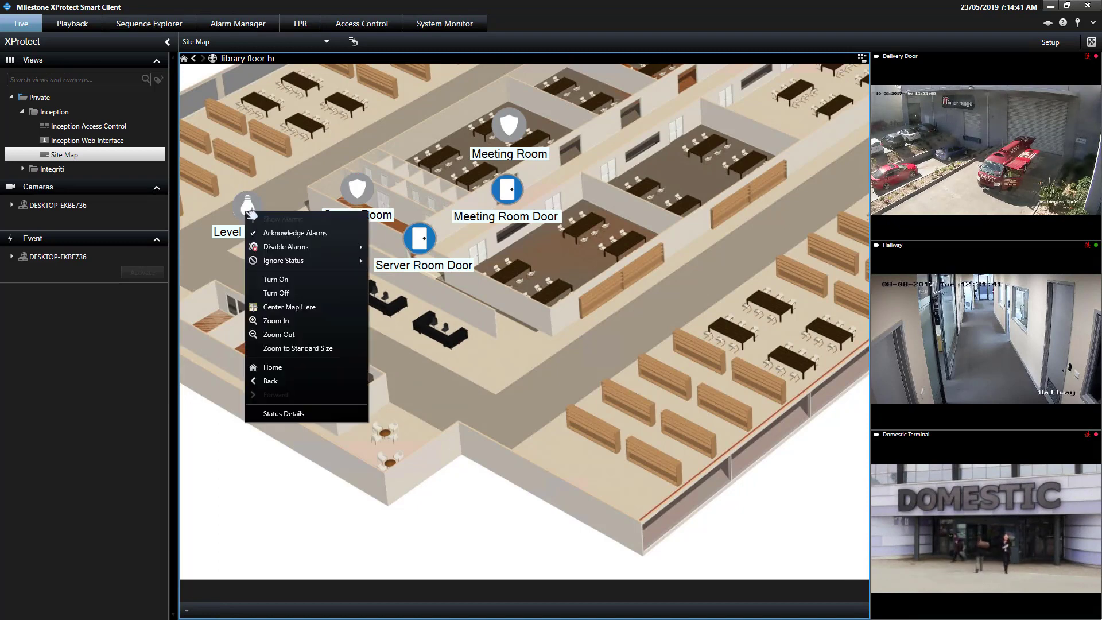
{"action": "left_click", "coordinate": [281, 281]}
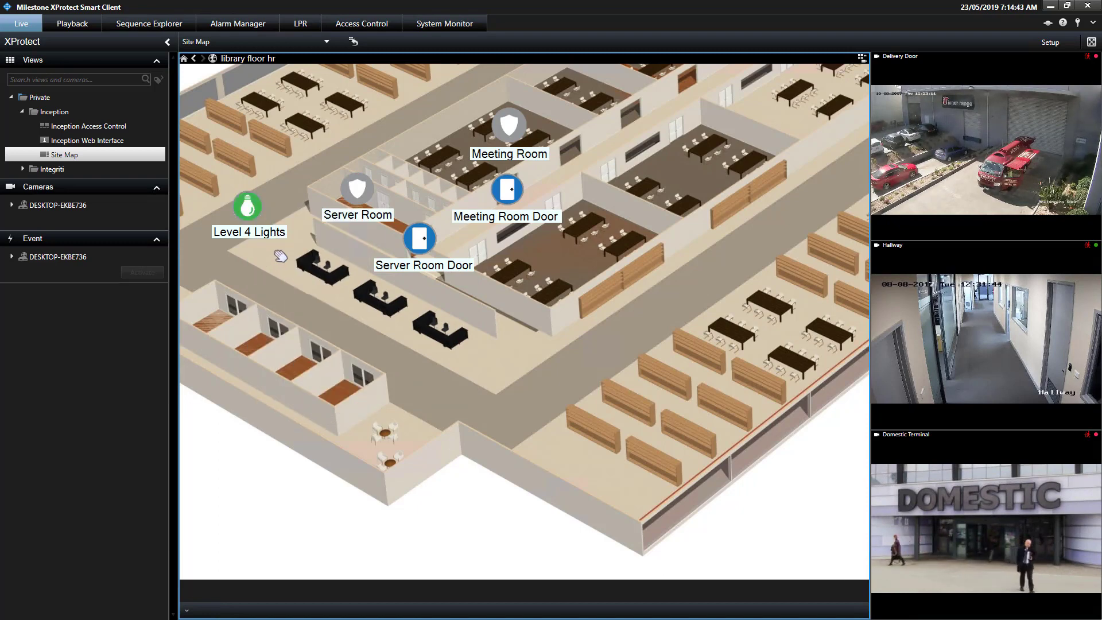
{"action": "right_click", "coordinate": [252, 216]}
{"action": "left_click", "coordinate": [284, 298]}
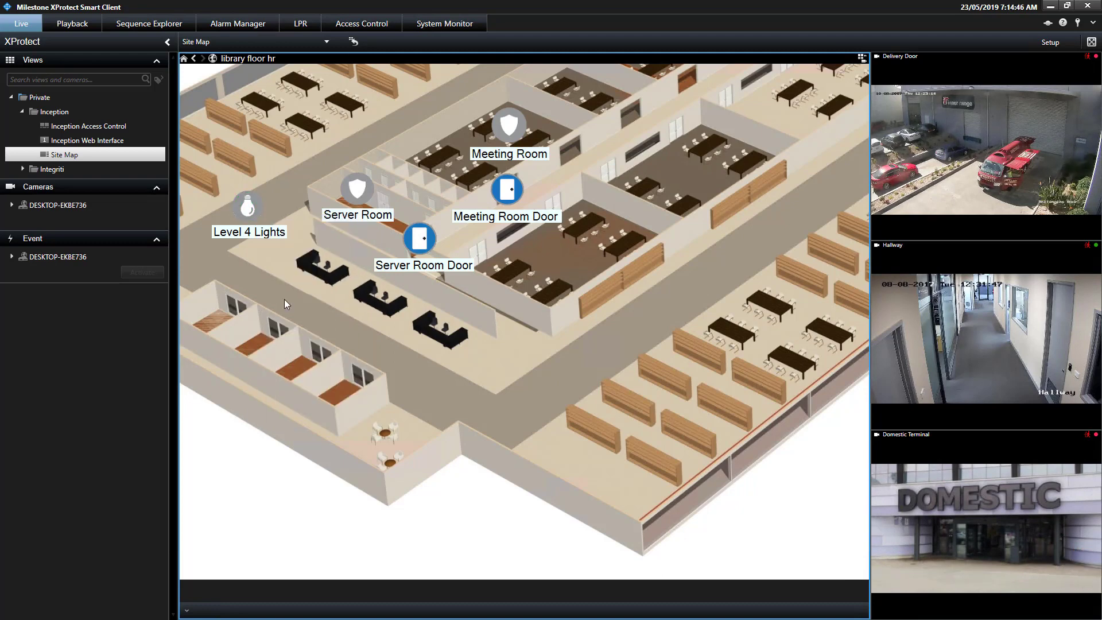